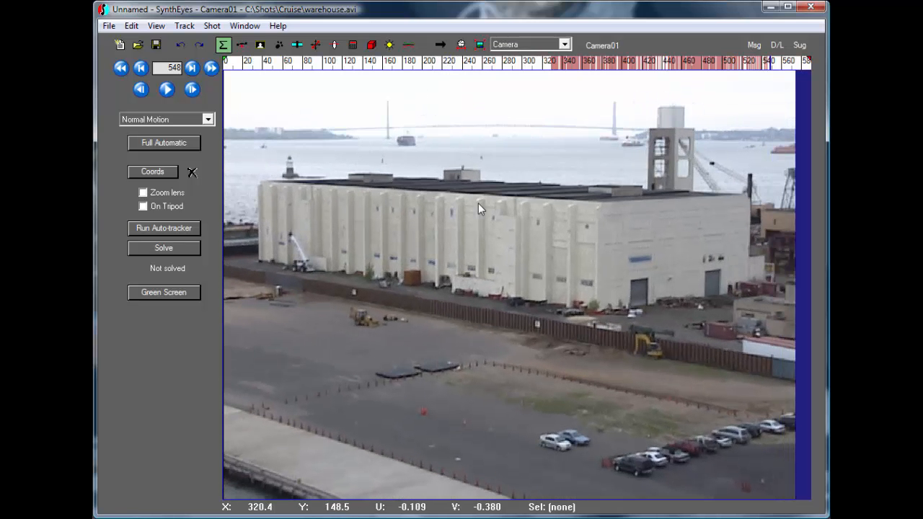
Run the auto-tracker on the warehouse shot and scrub through the frames to review the generated trackers
left_click(166, 229)
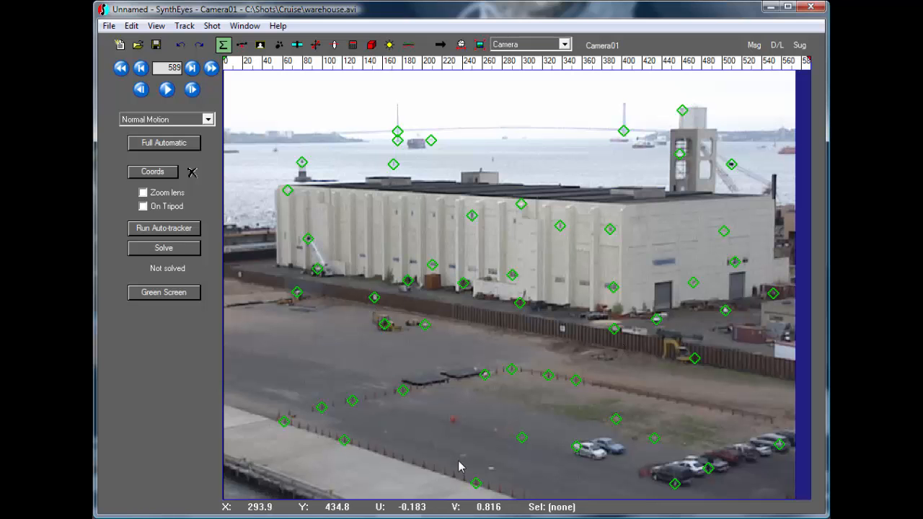
left_click(417, 65)
left_click_drag(417, 72, 525, 72)
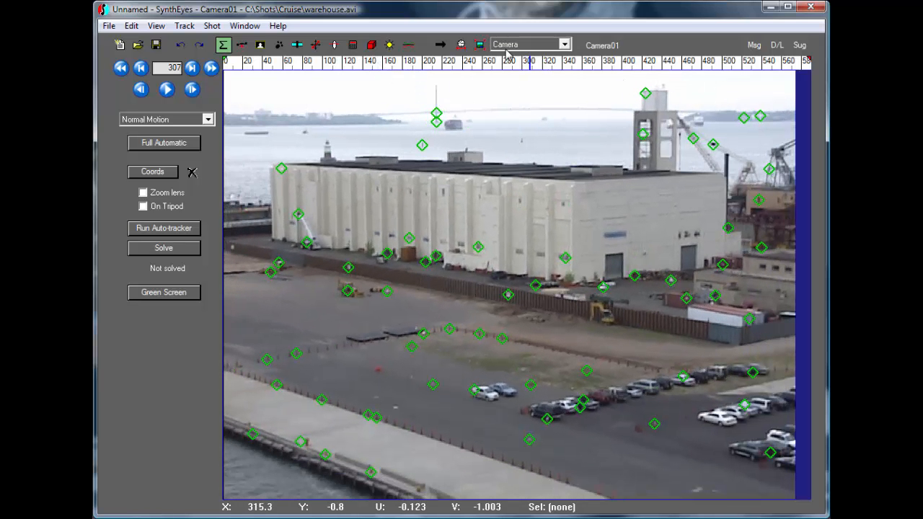
Display all trackers in the Tracker Graph view and turn off Show Tracker Posns so only velocity curves are drawn
left_click(506, 47)
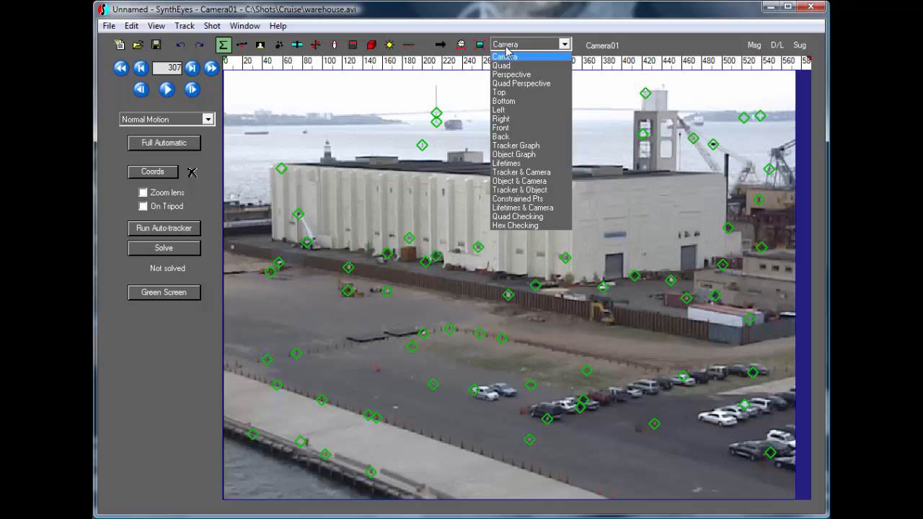
left_click(522, 146)
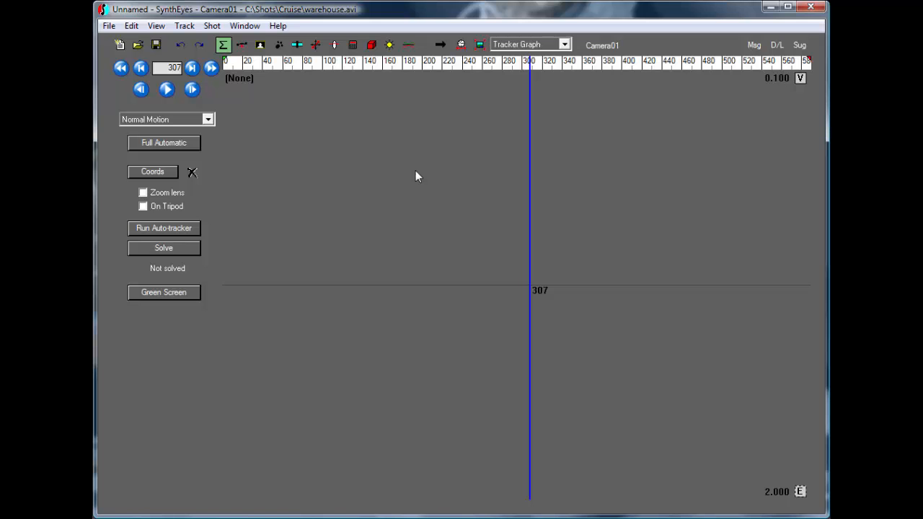
key("ctrl+a")
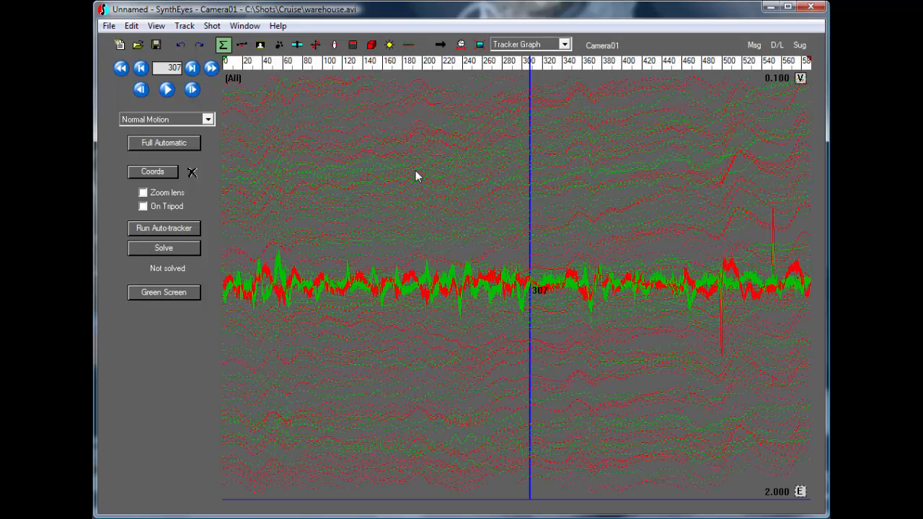
left_click(156, 26)
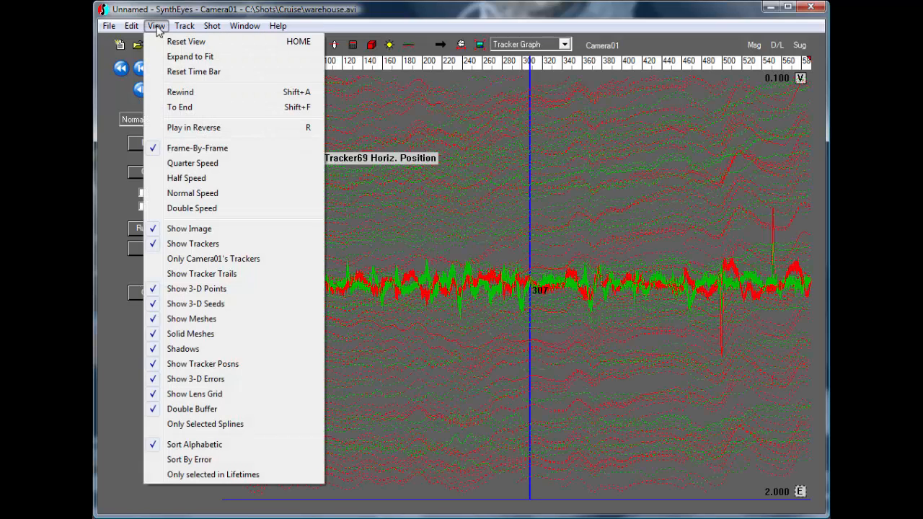
left_click(220, 364)
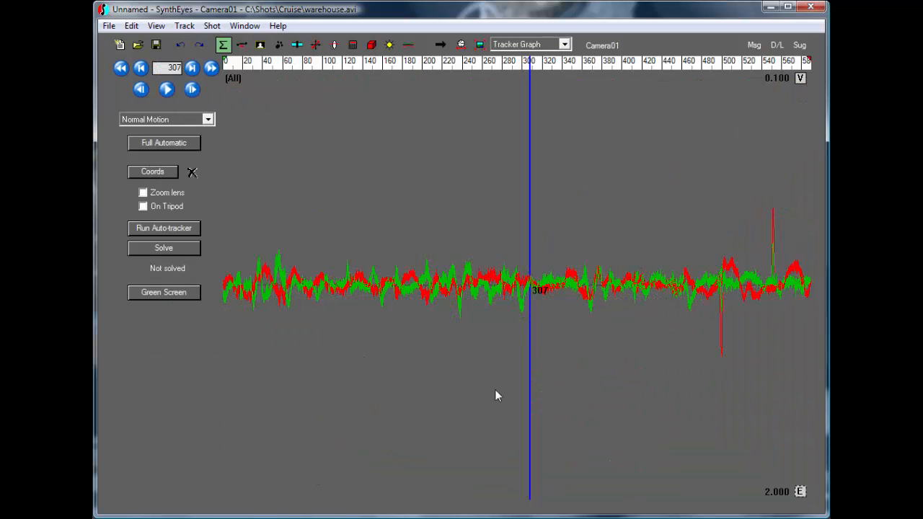
Delete the tracker with the large negative velocity spike near frame 500, checking it in the Camera view around frame 490
left_click(721, 345)
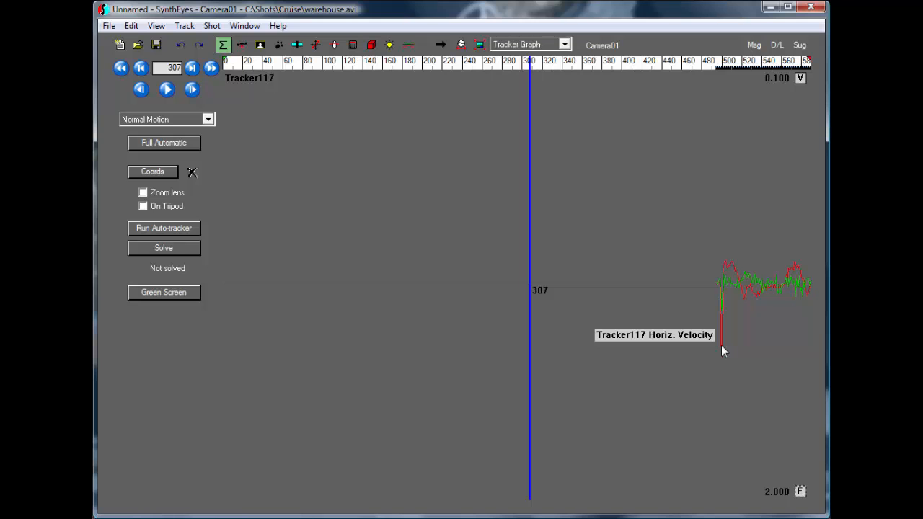
left_click(514, 45)
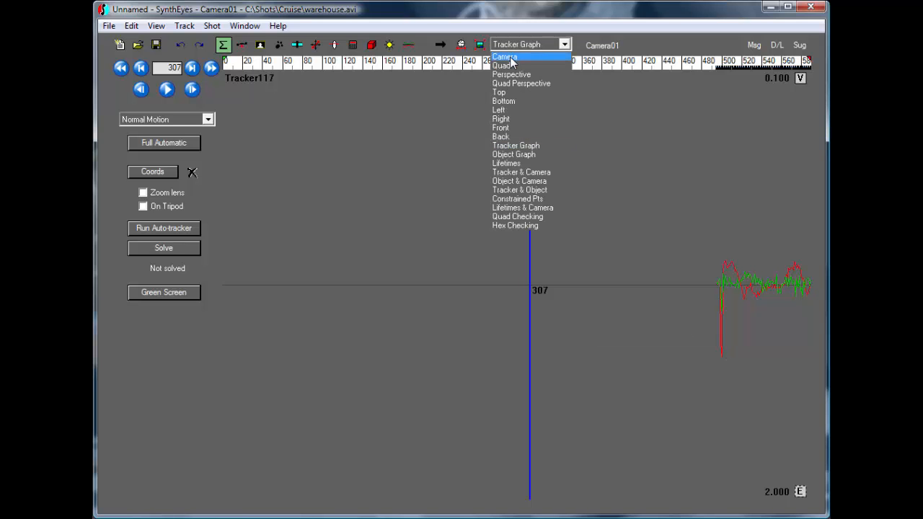
left_click(510, 57)
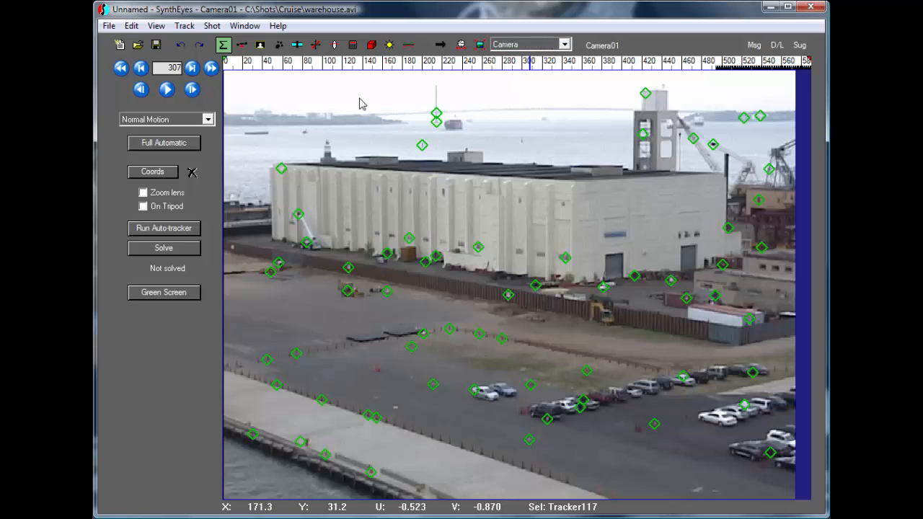
mouse_move(725, 63)
left_mouse_down()
mouse_move(818, 71)
mouse_move(684, 64)
mouse_move(738, 64)
mouse_move(715, 63)
left_mouse_up()
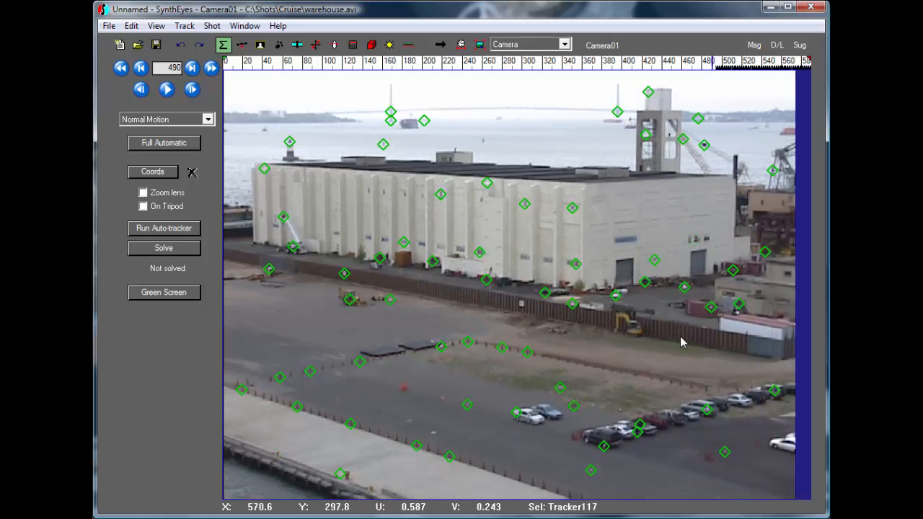
left_click(714, 179)
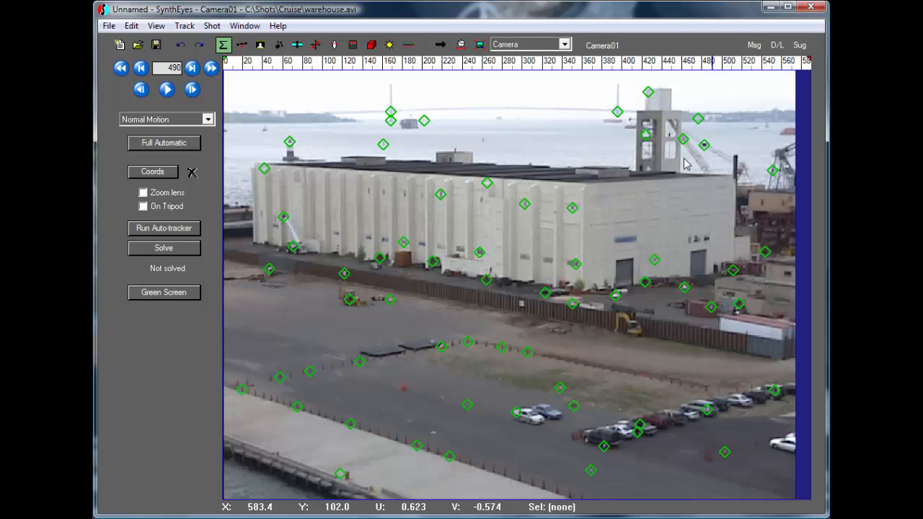
Find the tracker with the positive velocity spike near frame 550 in the Tracker Graph, inspect it in the Camera view, and delete it
left_click(521, 46)
left_click(539, 149)
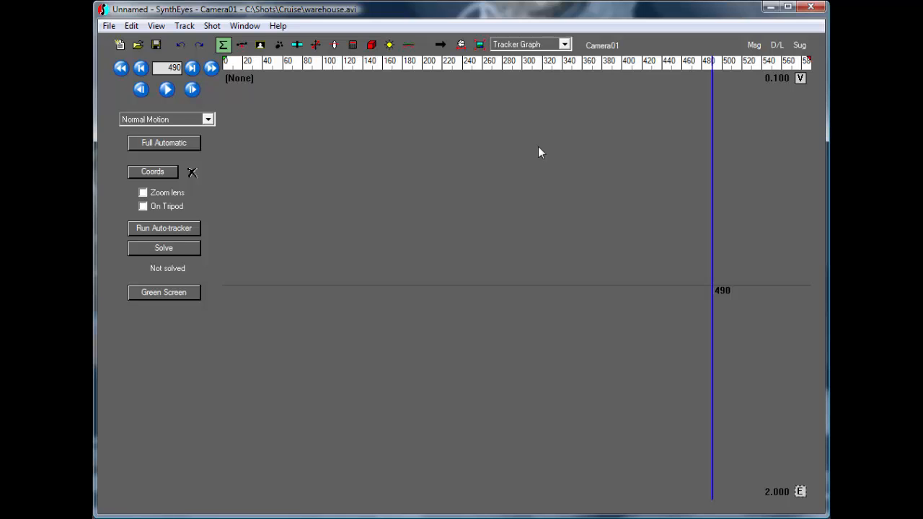
key("ctrl+a")
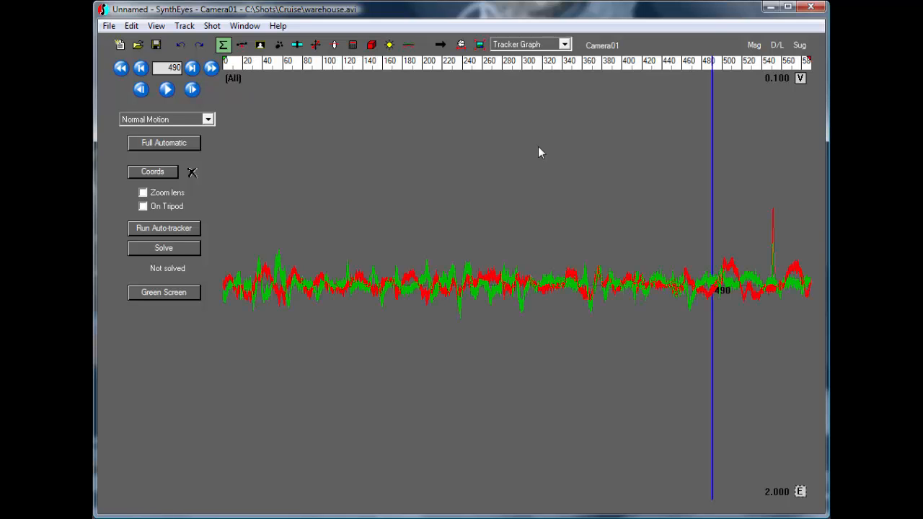
left_click(772, 218)
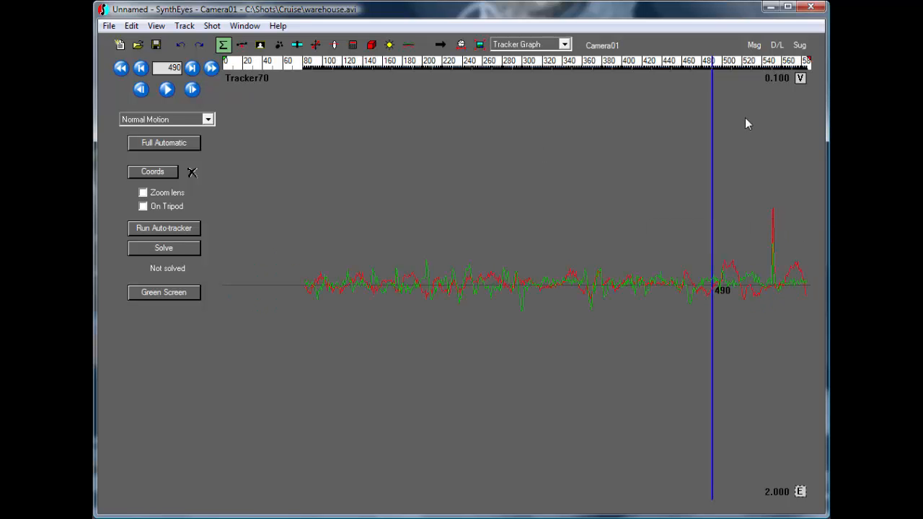
left_click(545, 44)
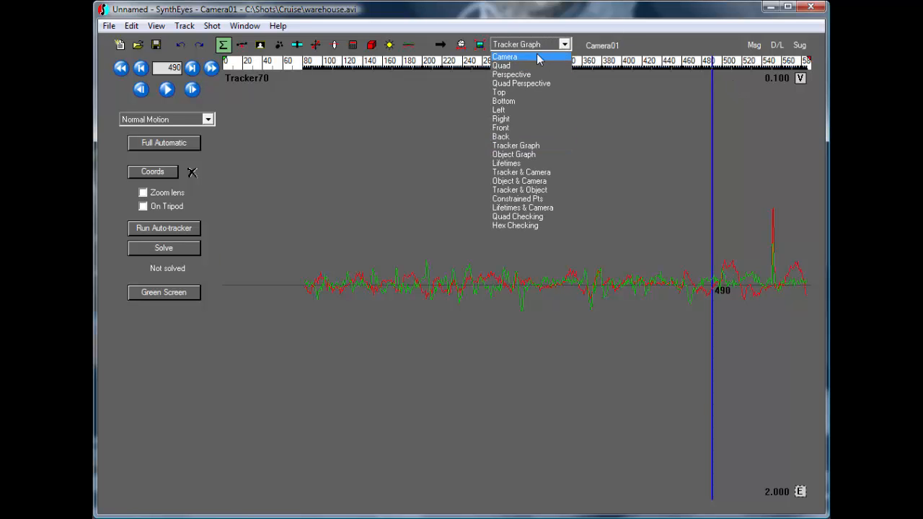
left_click(537, 55)
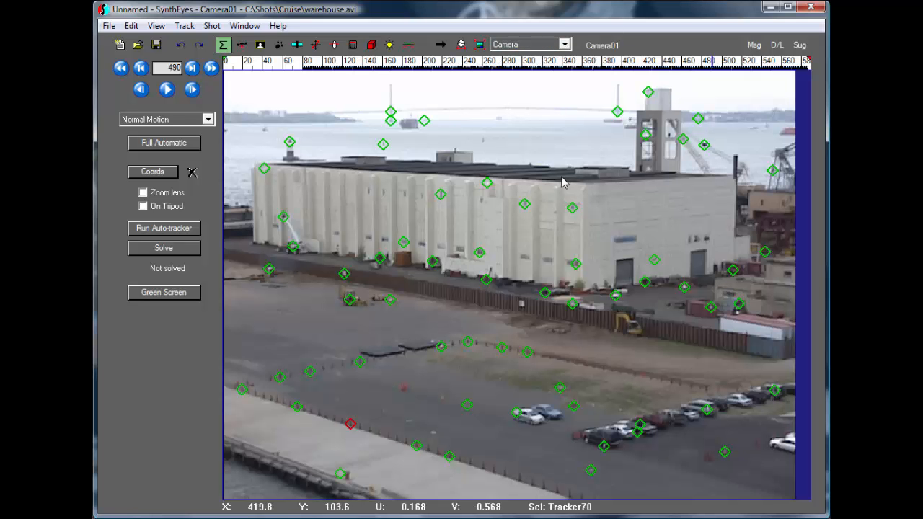
left_click(285, 64)
left_click_drag(285, 64, 770, 60)
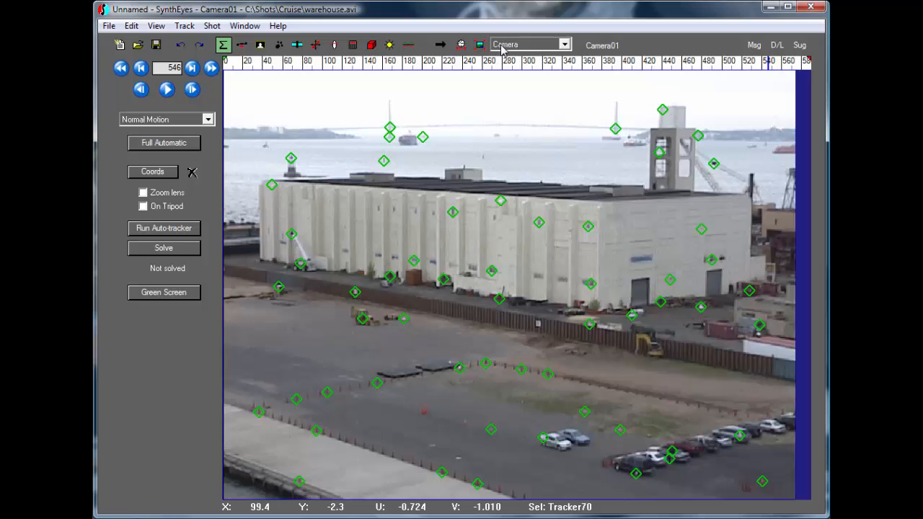
Solve the camera with the automatic solver settings and accept the result
left_click(353, 45)
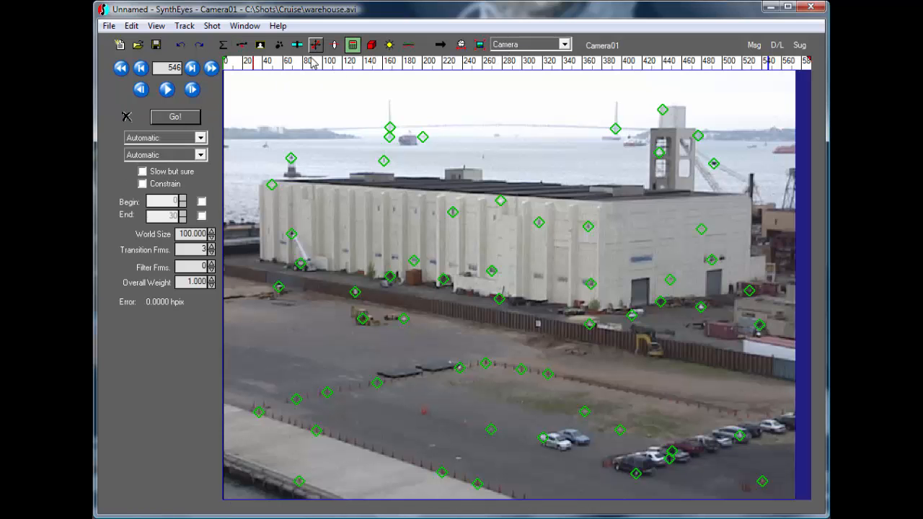
left_click(168, 120)
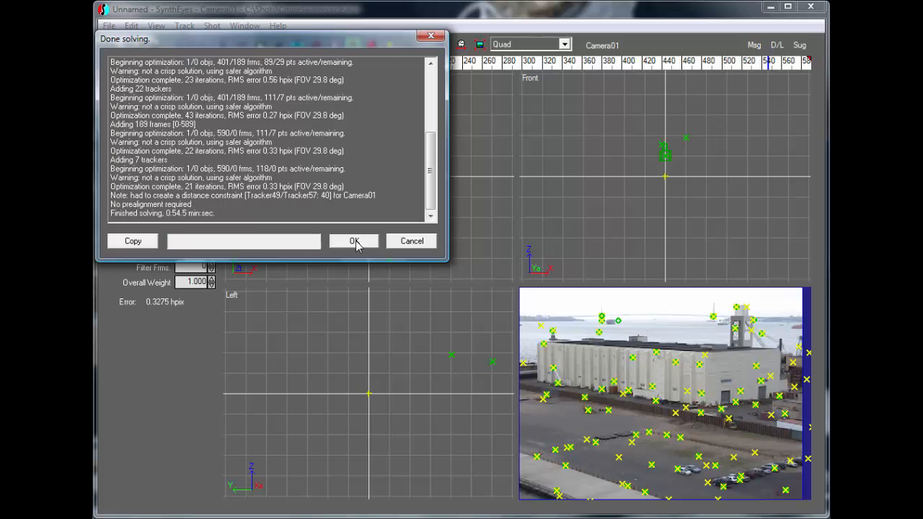
left_click(354, 241)
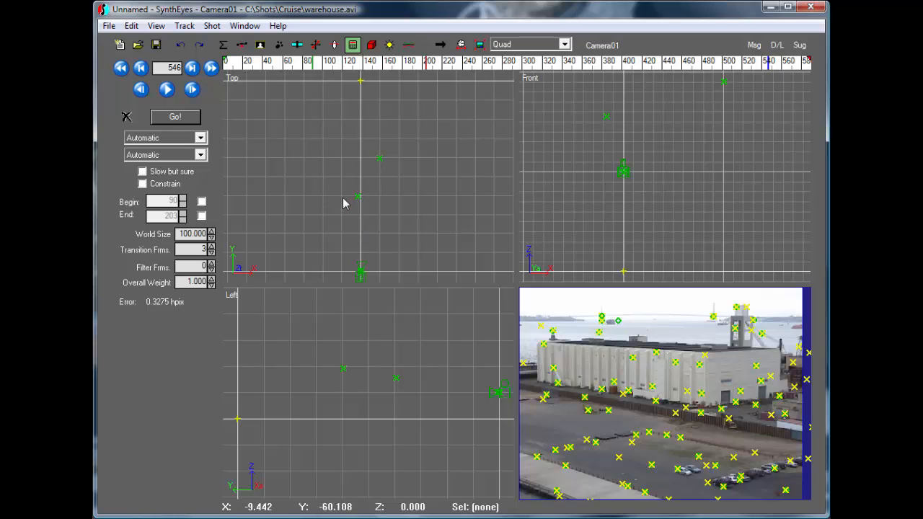
Delete the two stray trackers below the main point cluster in the Top view, checking where they appear at frame 264
mouse_move(363, 214)
left_mouse_down()
mouse_move(395, 135)
mouse_move(333, 223)
left_mouse_up()
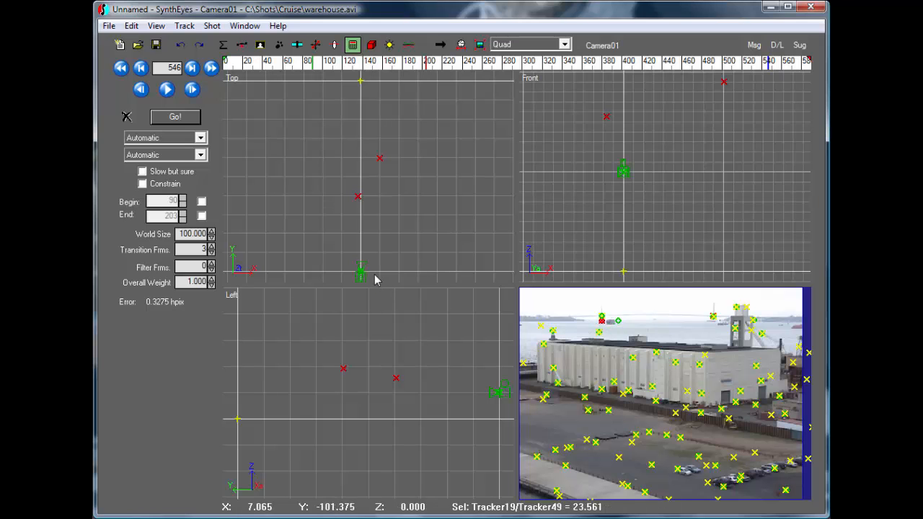
middle_click_drag(378, 278, 373, 192)
scroll(375, 191, "up", 5)
scroll(384, 190, "down", 3)
scroll(299, 190, "up", 2)
scroll(332, 180, "down", 2)
scroll(331, 180, "down", 2)
scroll(322, 204, "down", 4)
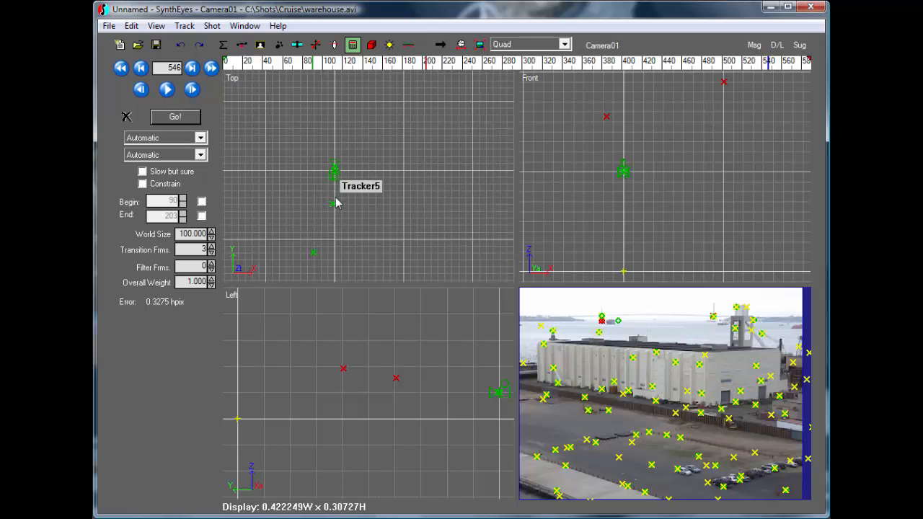
mouse_move(307, 262)
left_mouse_down()
mouse_move(344, 249)
mouse_move(318, 196)
mouse_move(365, 217)
mouse_move(306, 254)
left_mouse_up()
left_click_drag(426, 68, 488, 64)
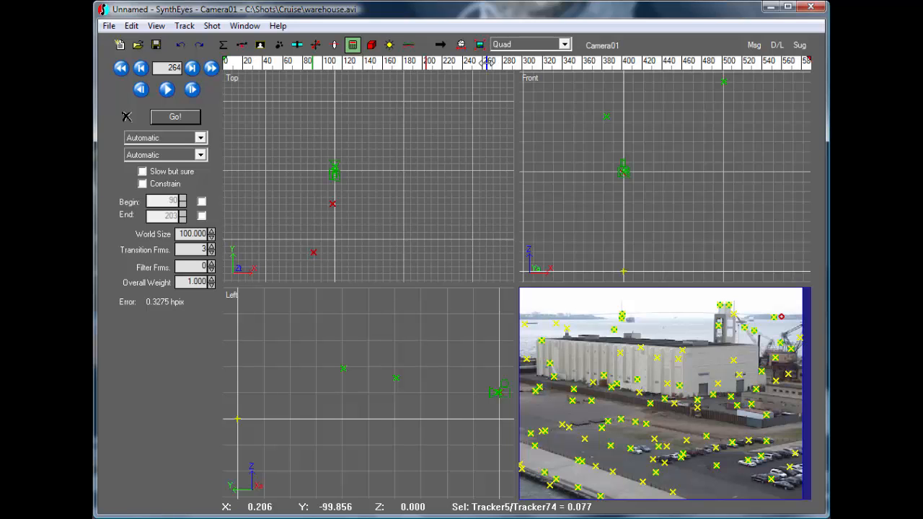
key("Delete")
Delete the stray tracker far above the main point cluster in the Top view
middle_click_drag(377, 152, 368, 207)
scroll(346, 161, "down", 5)
scroll(320, 156, "up", 5)
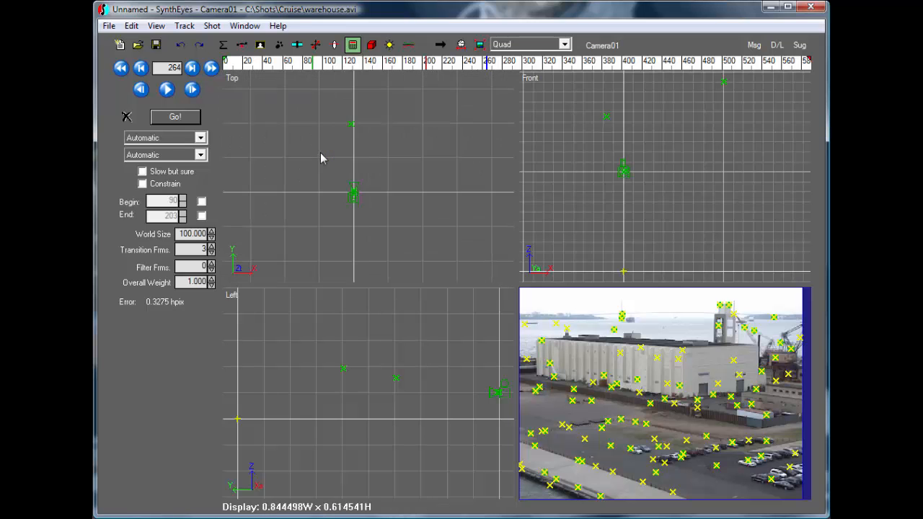
left_click(381, 95)
left_click_drag(357, 92, 358, 94)
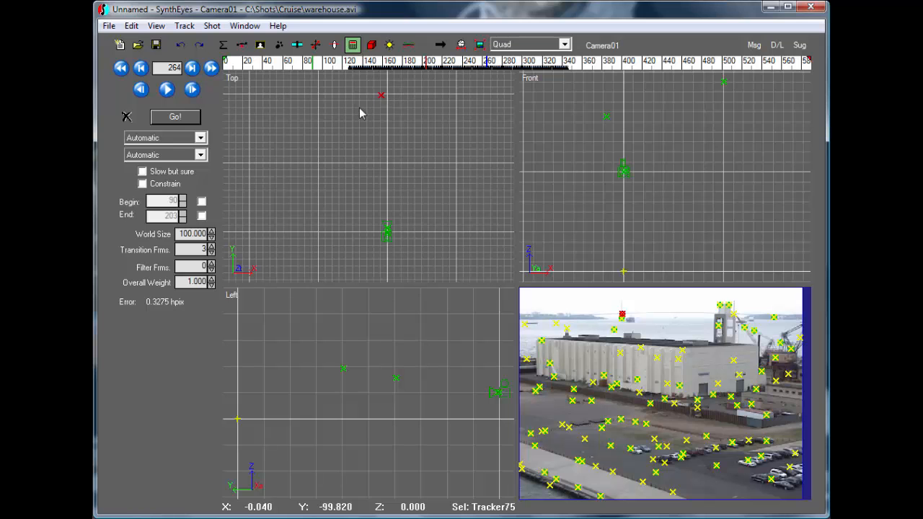
Switch to the Camera view and delete the distant tracker at the left bridge tower at frame 264
left_click(519, 45)
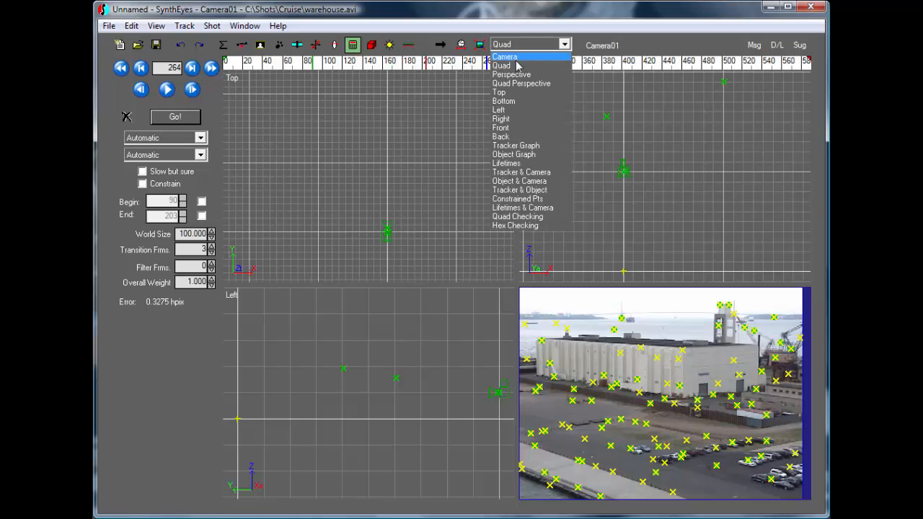
left_click(517, 56)
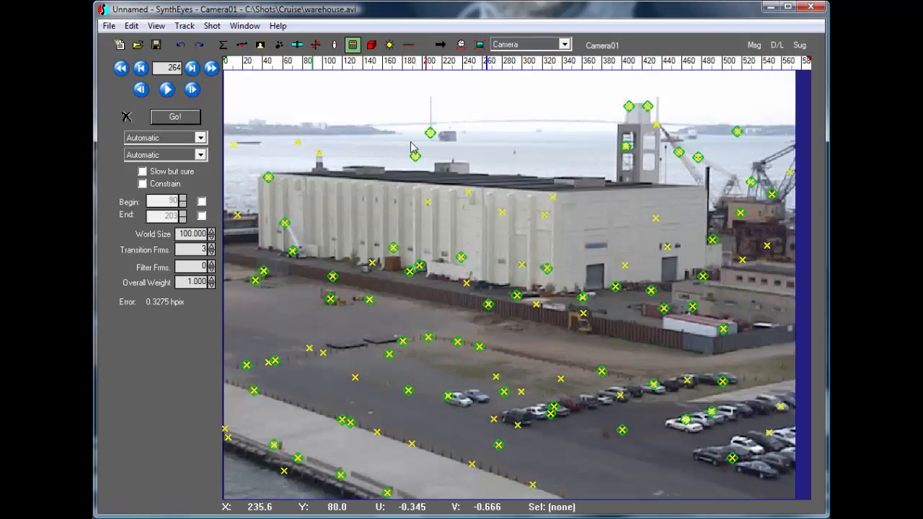
mouse_move(409, 146)
left_mouse_down()
mouse_move(444, 133)
mouse_move(449, 118)
mouse_move(404, 110)
left_mouse_up()
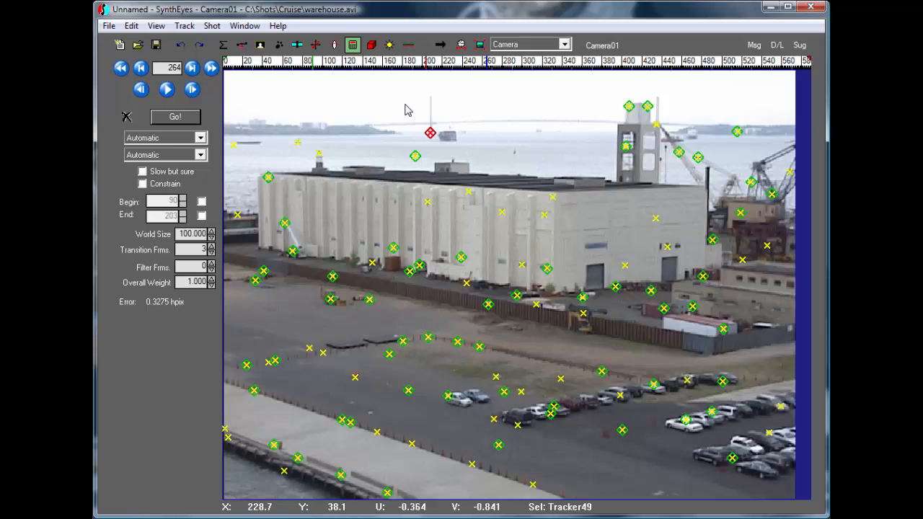
key("Delete")
Delete the distant trackers around the right bridge tower and far shoreline at frame 155
left_click_drag(549, 67, 378, 75)
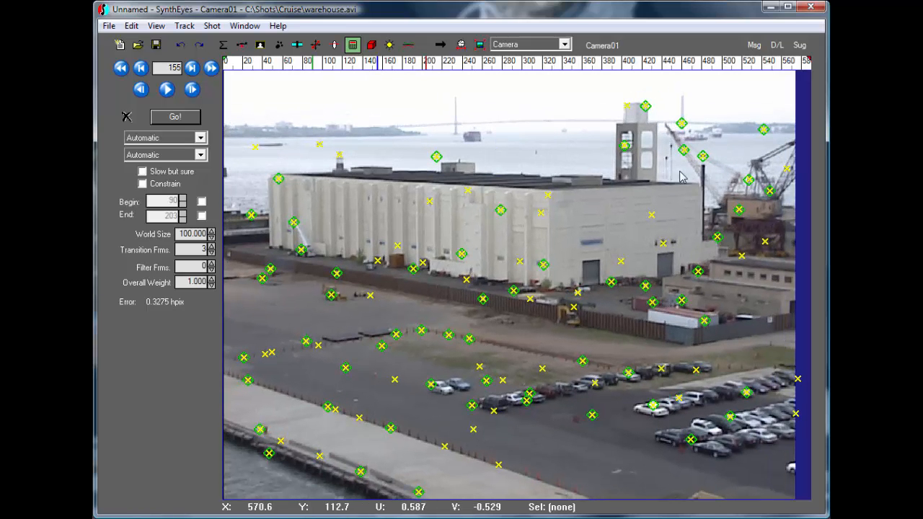
mouse_move(785, 137)
left_mouse_down()
mouse_move(741, 97)
mouse_move(685, 101)
mouse_move(671, 122)
mouse_move(714, 139)
left_mouse_up()
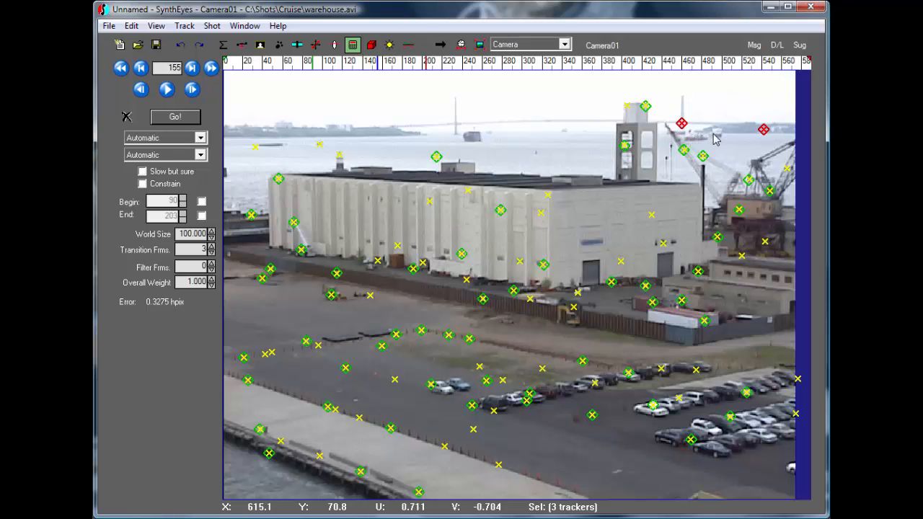
key("Delete")
Delete the trackers on the left bridge tower and nearby ship at frame 589, and scrub the shot for remaining distant trackers
left_click_drag(783, 65, 826, 70)
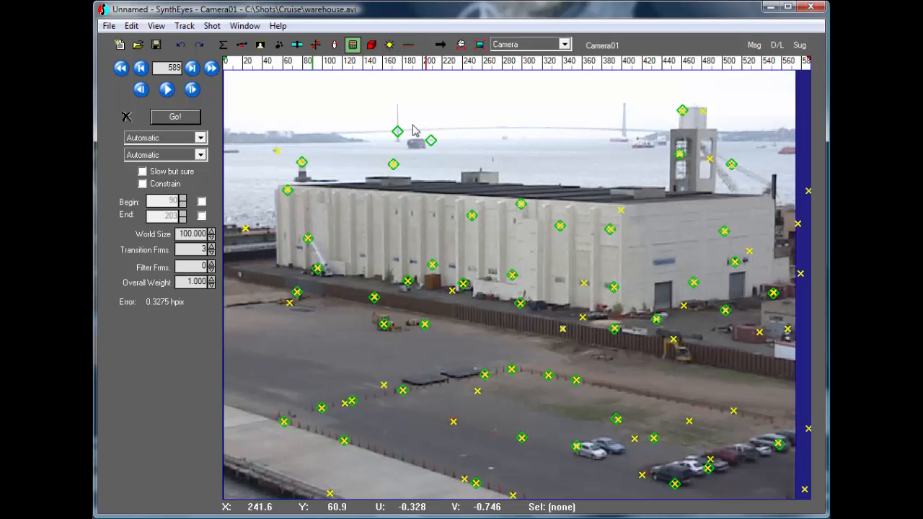
mouse_move(388, 125)
left_mouse_down()
mouse_move(424, 153)
mouse_move(428, 106)
left_mouse_up()
key("Delete")
left_click_drag(371, 66, 791, 87)
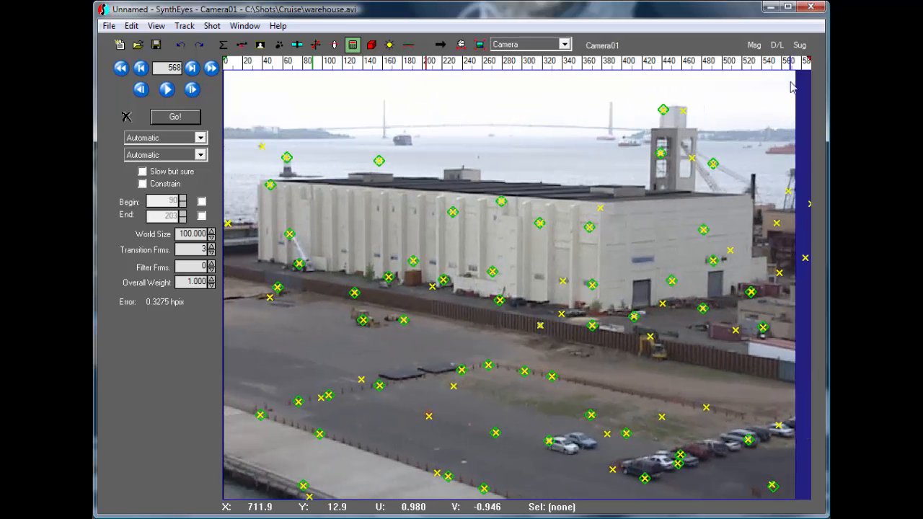
Re-solve the camera with the remaining trackers, accept the result, and check the solved points at frame 58
left_click(180, 118)
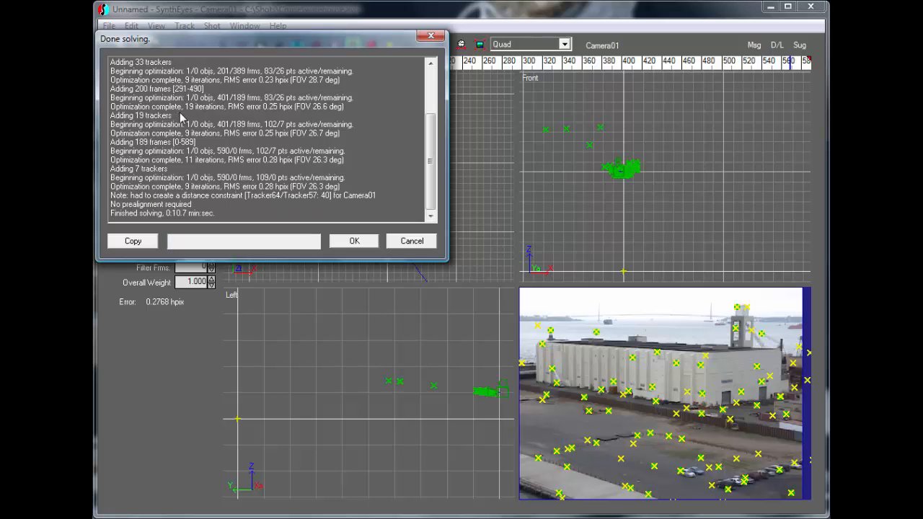
left_click(347, 243)
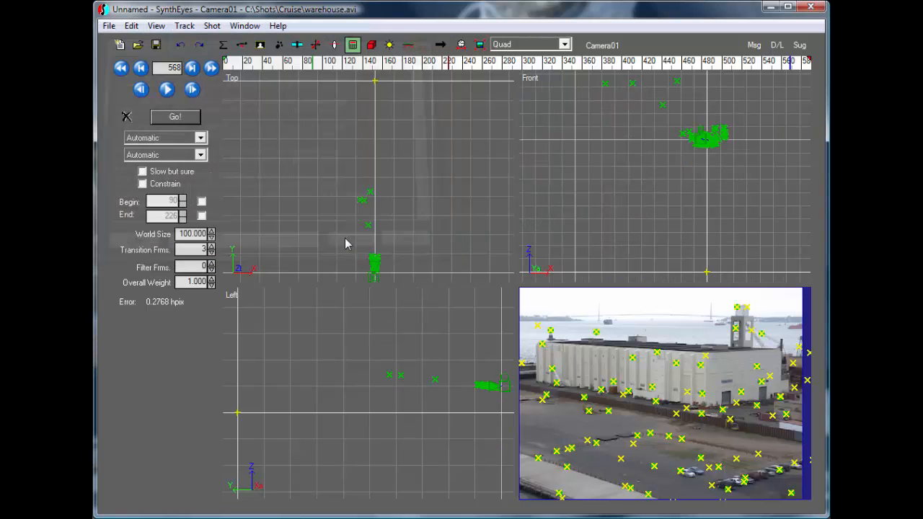
mouse_move(288, 65)
left_mouse_down()
mouse_move(731, 82)
mouse_move(282, 64)
left_mouse_up()
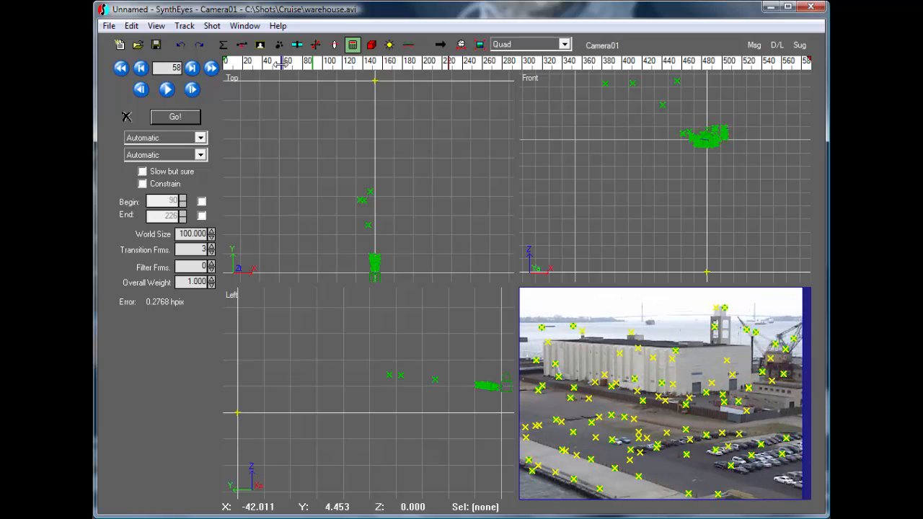